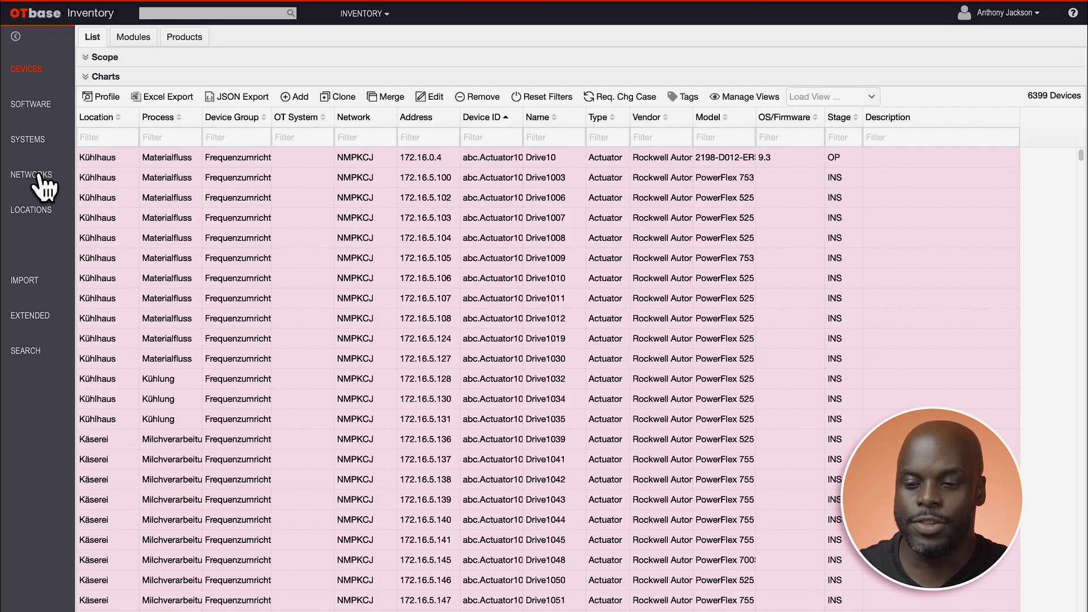
Show the topology diagram on the NCLWVA (10.2.28.0/23) network profile from the Networks list.
click(37, 176)
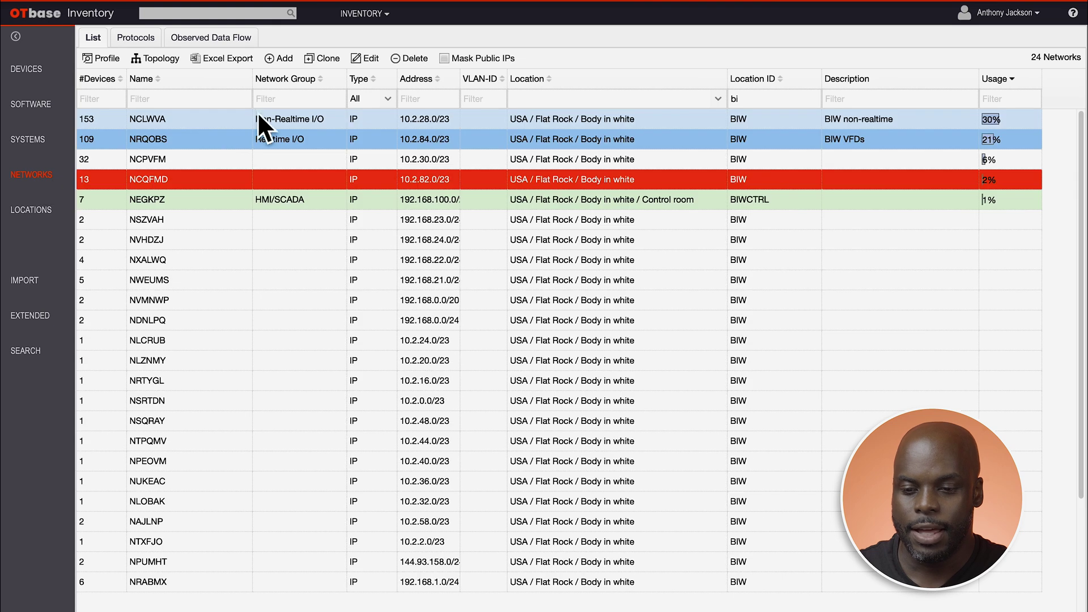
double_click(265, 113)
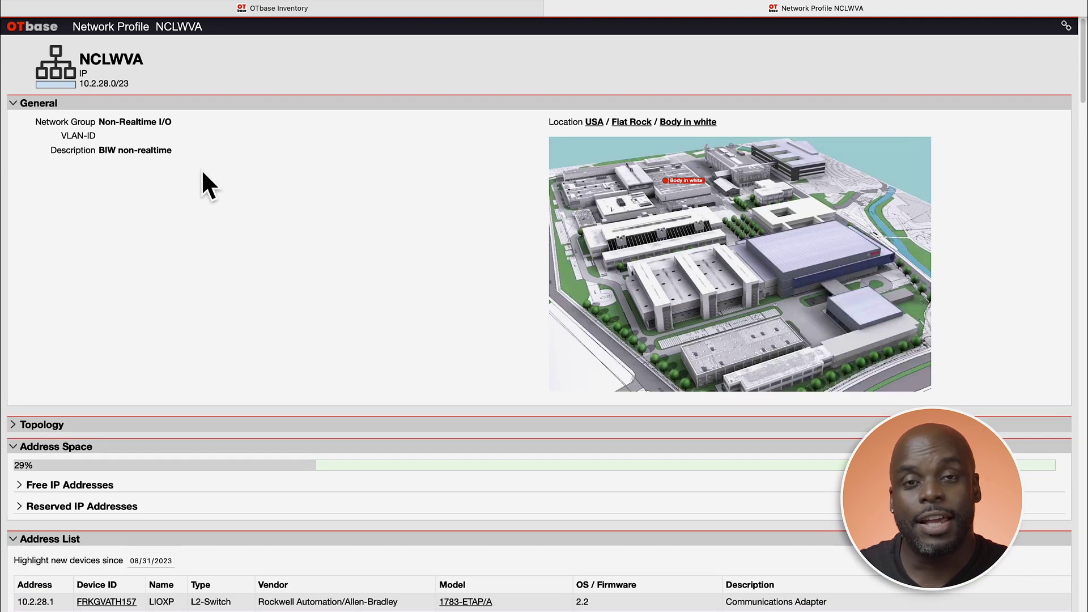
scroll(171, 218, down, 1)
scroll(171, 218, down, 2)
scroll(171, 218, down, 1)
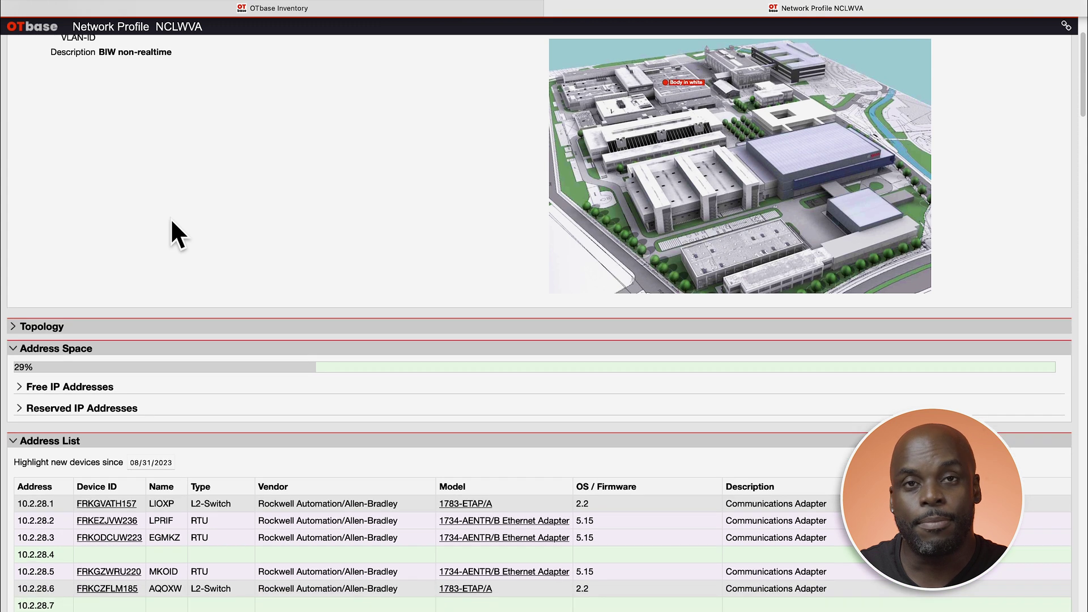
scroll(171, 218, down, 1)
scroll(171, 220, down, 1)
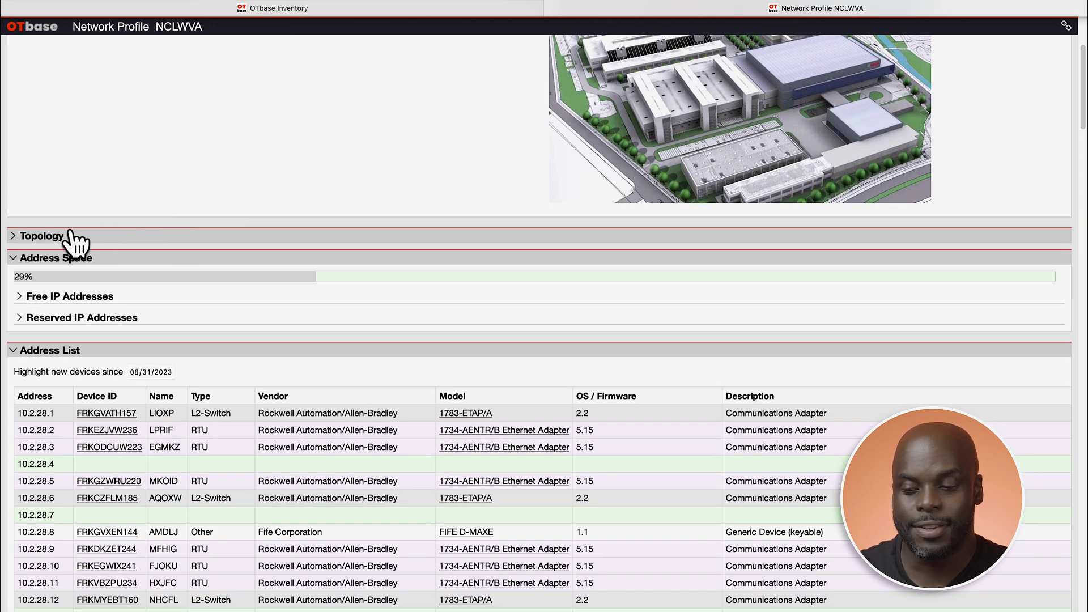
click(25, 237)
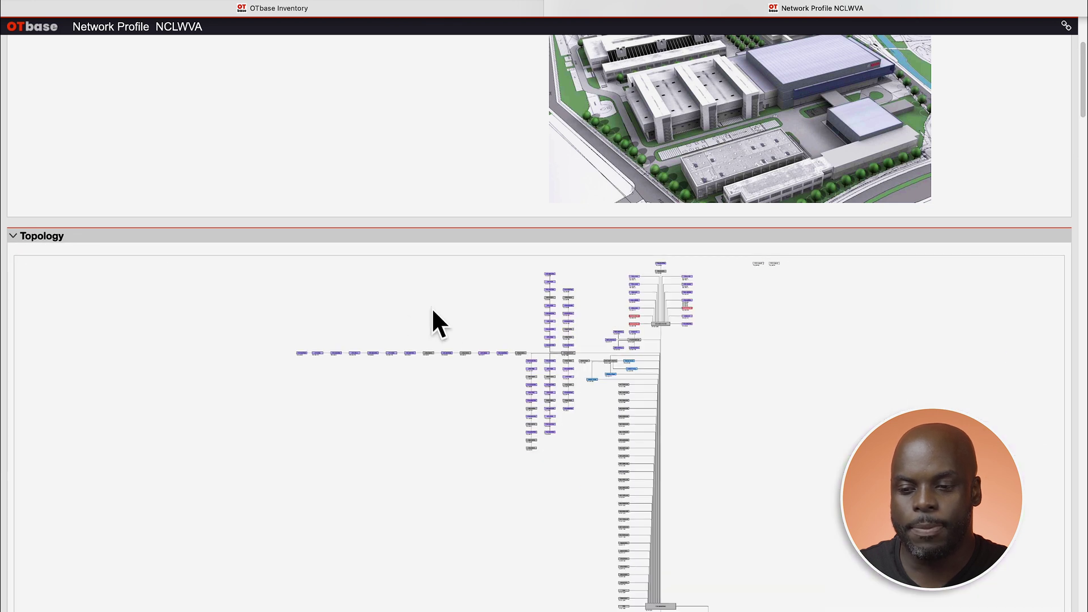
scroll(408, 163, down, 1)
scroll(408, 163, down, 2)
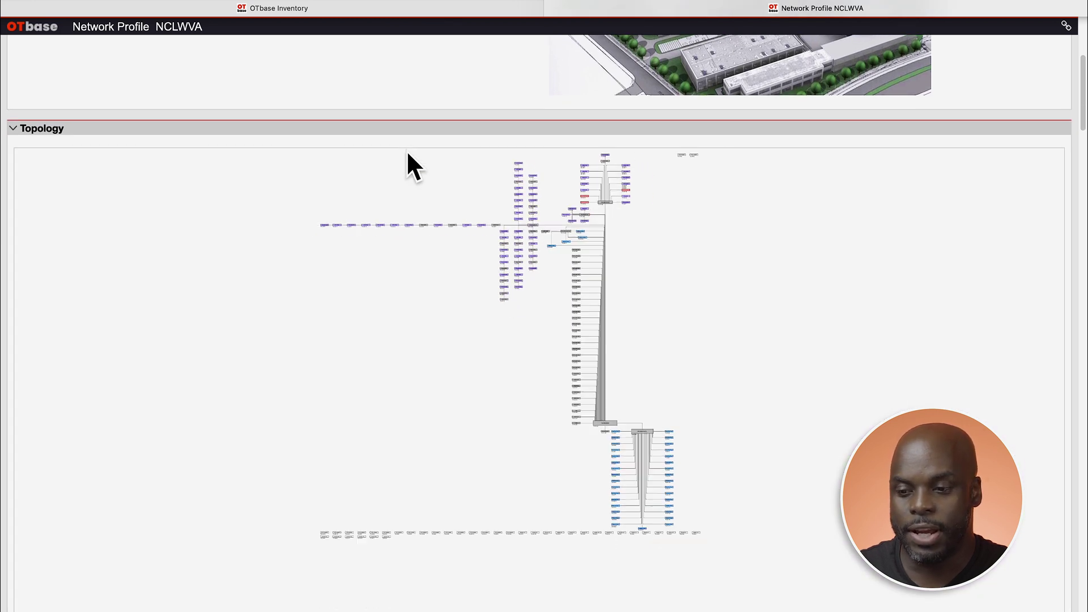
scroll(510, 264, up, 2)
scroll(536, 263, up, 2)
scroll(517, 259, up, 2)
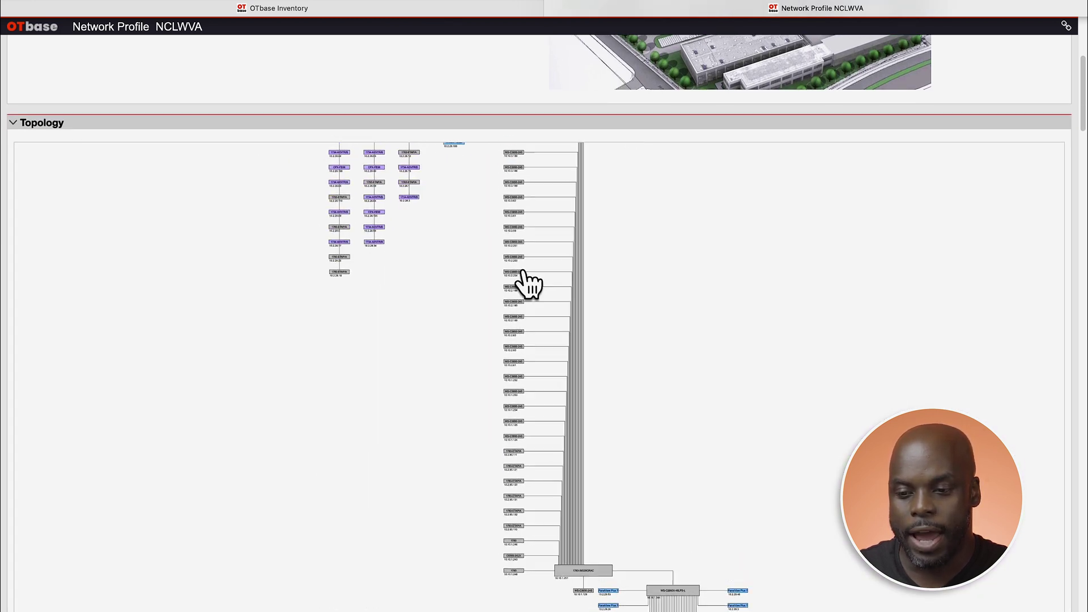
scroll(527, 306, up, 2)
scroll(539, 346, up, 3)
scroll(540, 346, down, 4)
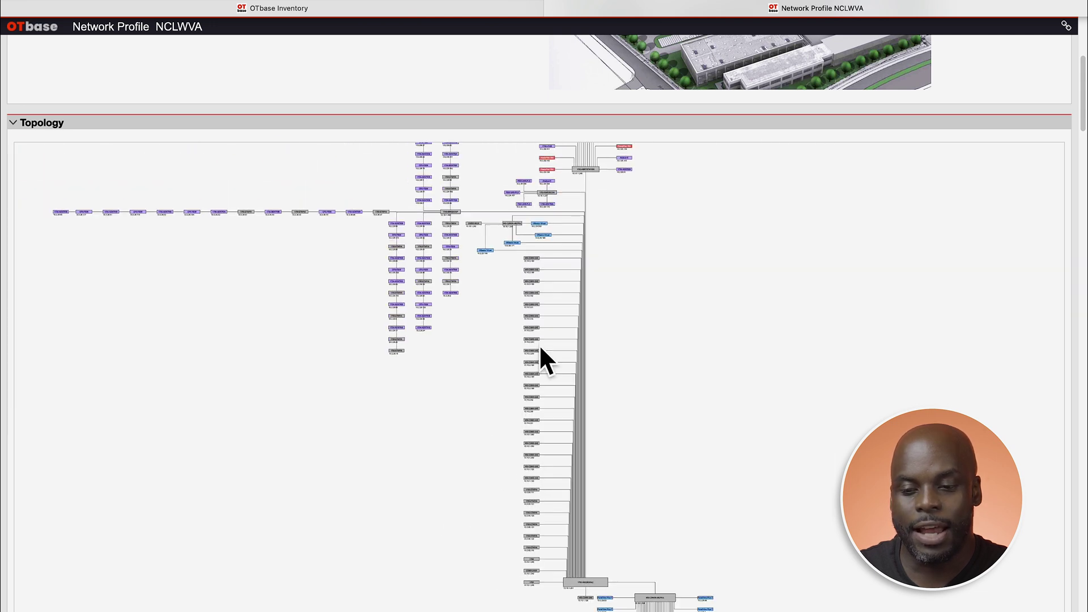
Pan the NCLWVA topology to bring the top device cluster with drive URAGE into view.
drag(557, 251, 502, 351)
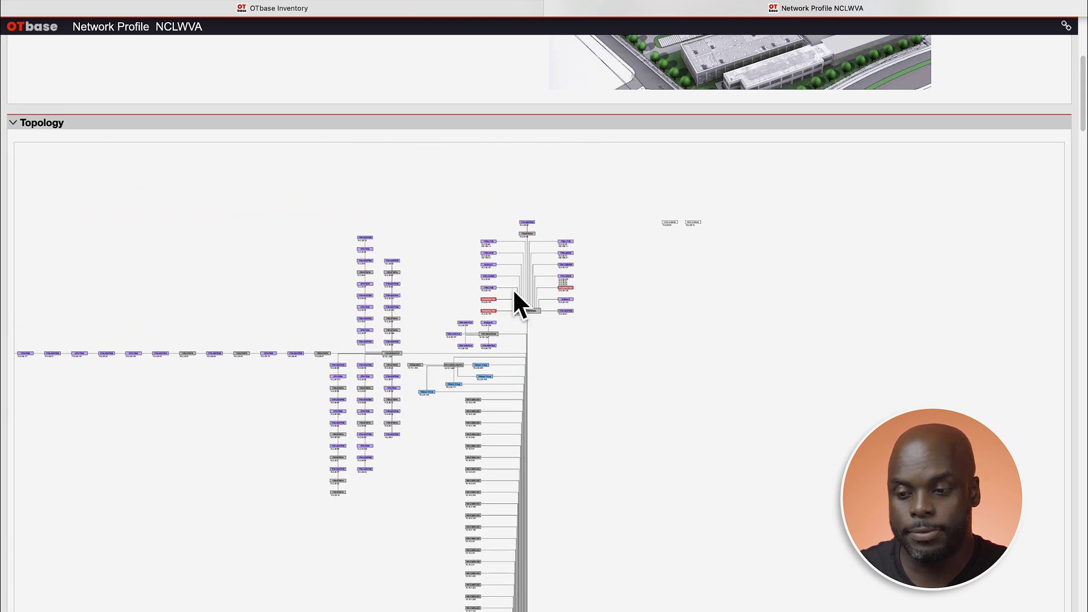
scroll(515, 292, down, 1)
scroll(512, 293, up, 2)
scroll(512, 293, up, 1)
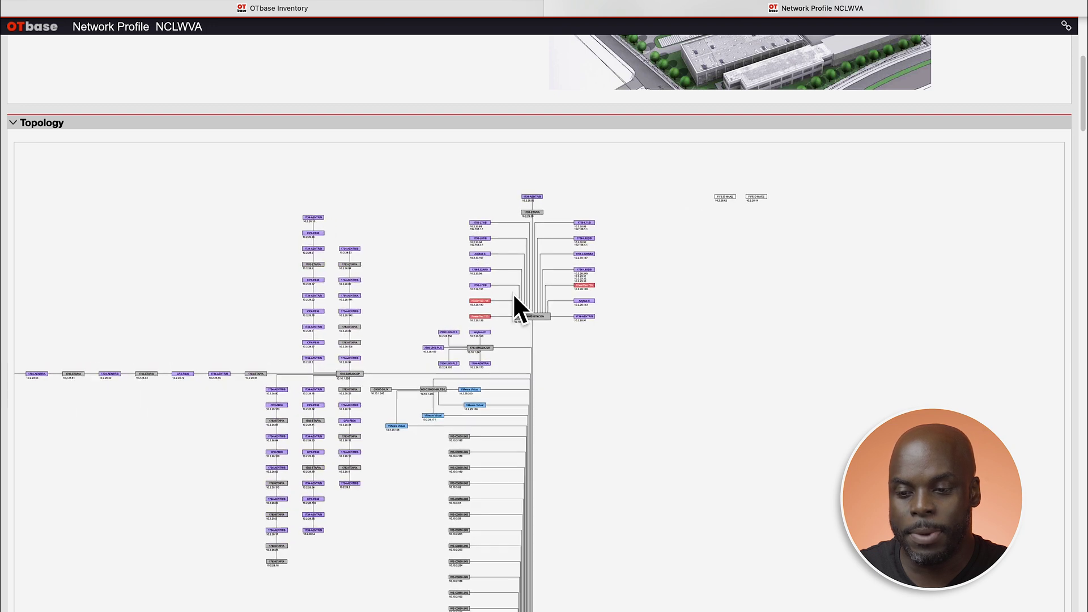
scroll(513, 293, up, 1)
scroll(513, 293, up, 1)
scroll(513, 293, up, 2)
scroll(510, 296, up, 1)
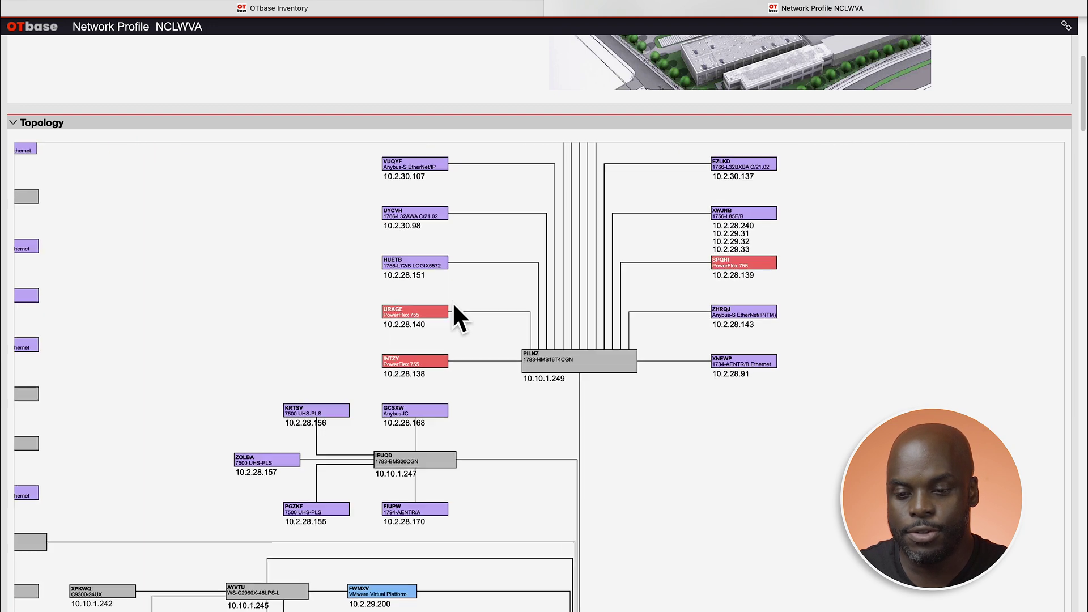
scroll(413, 313, up, 1)
scroll(413, 314, up, 3)
scroll(413, 329, up, 2)
scroll(408, 334, up, 1)
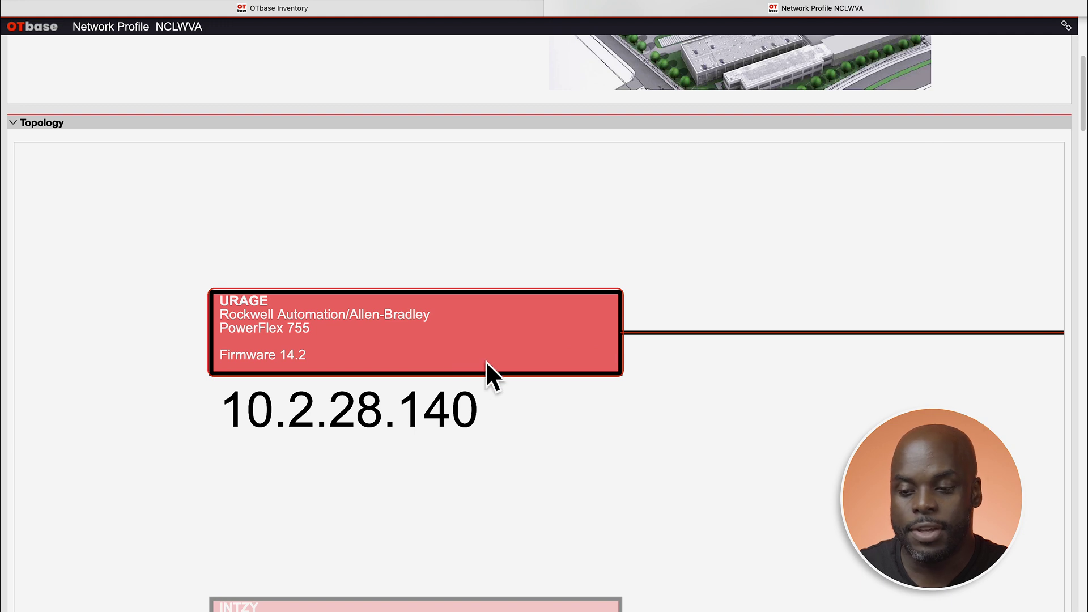
click(440, 362)
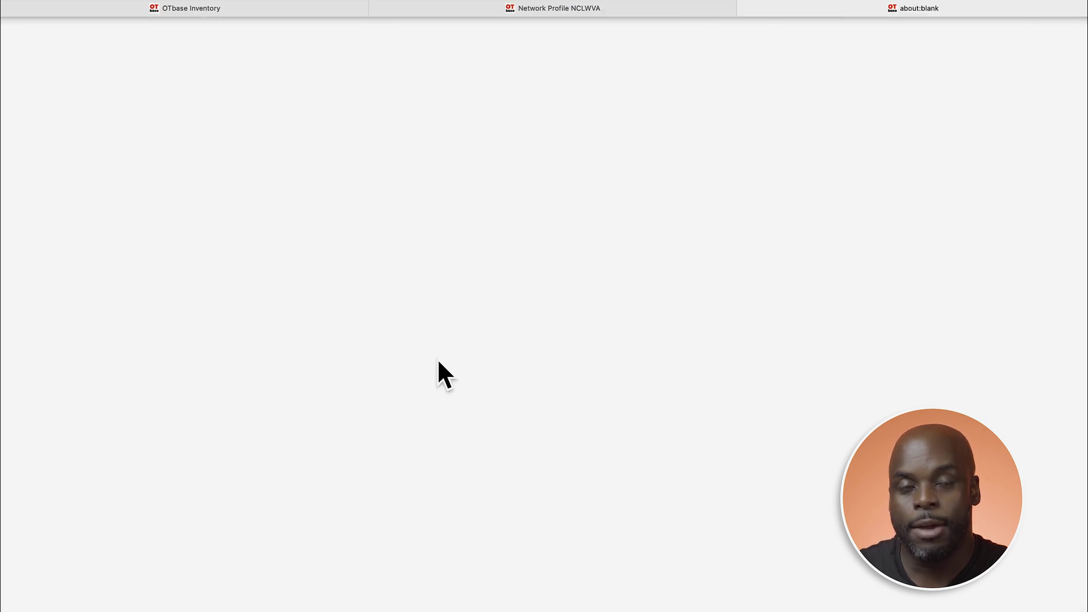
scroll(451, 364, down, 3)
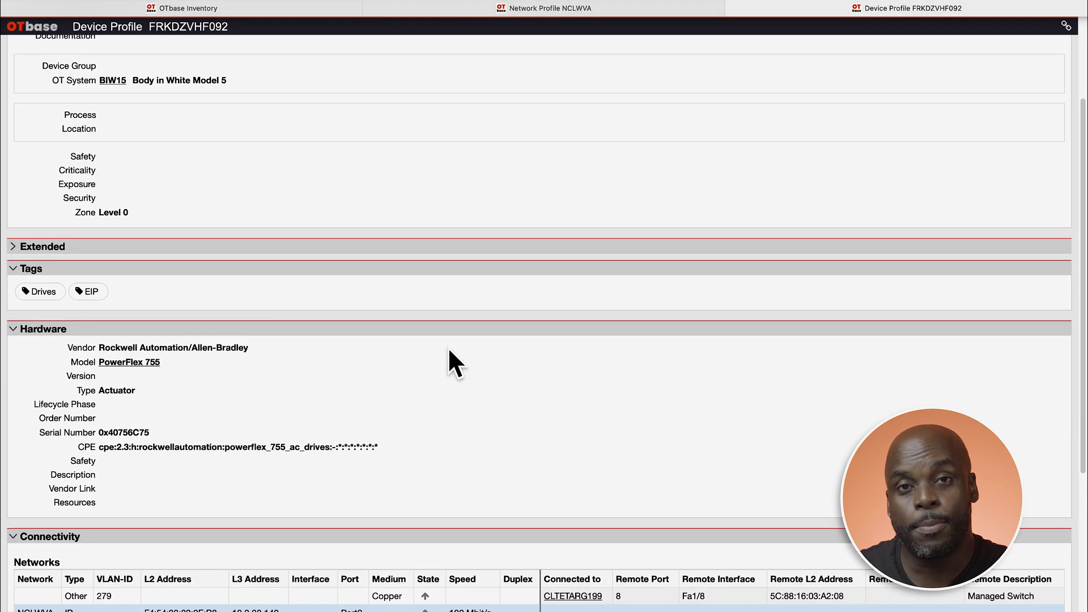
scroll(449, 347, down, 3)
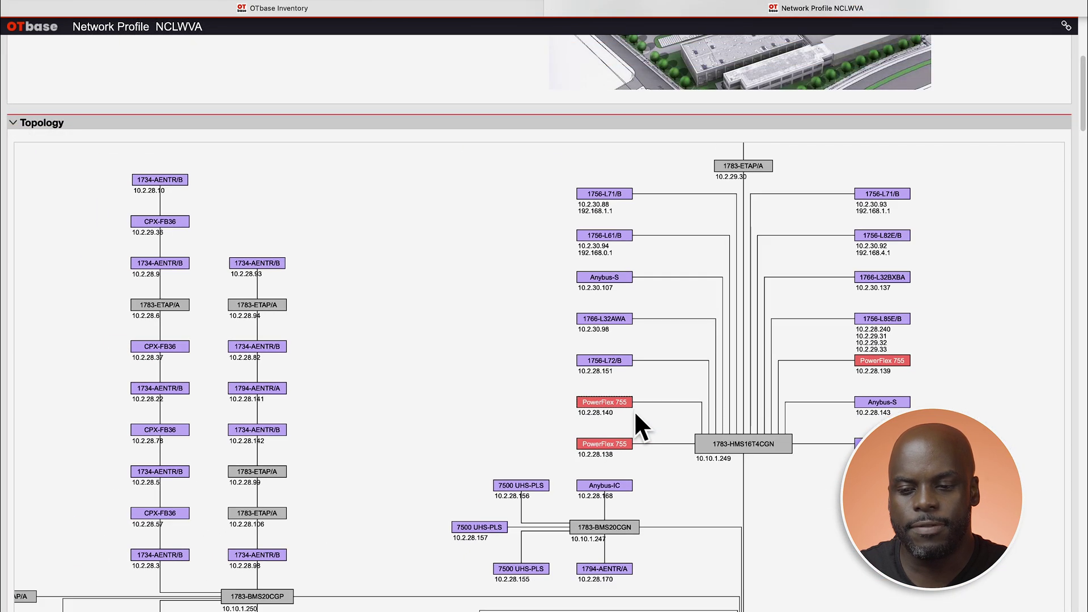
scroll(672, 459, up, 3)
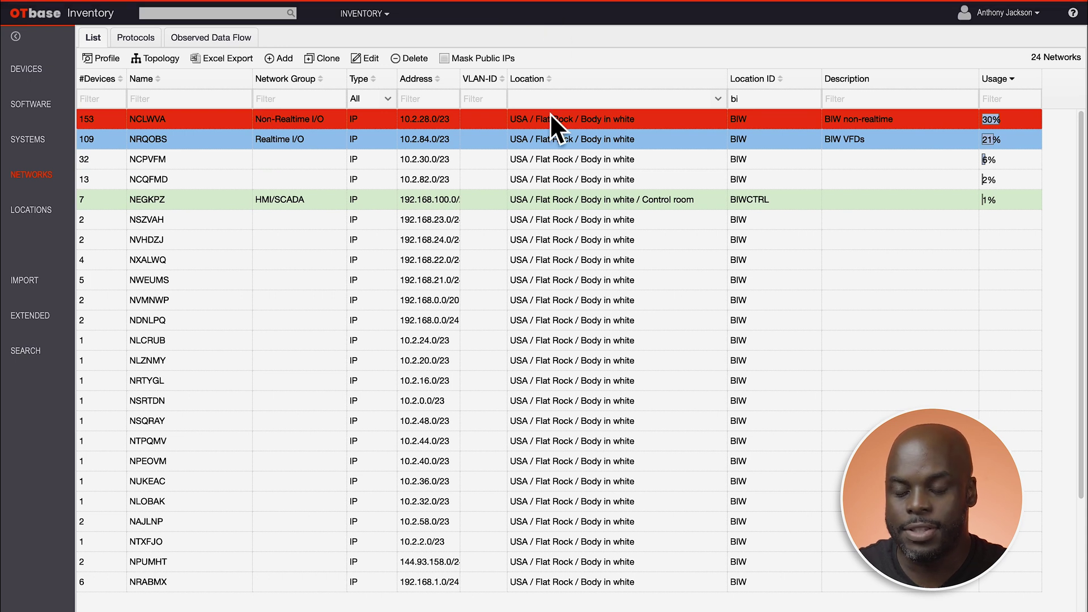
Generate a combined NCLWVA and NRQOBS connections topology and pan onto the red device rings.
ctrl+click(486, 137)
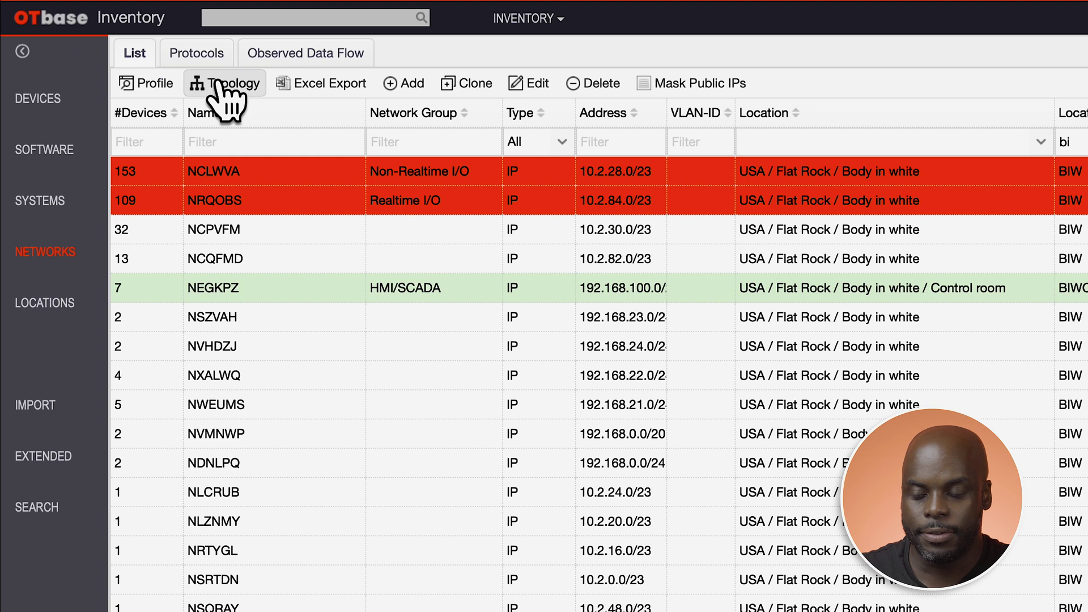
click(226, 84)
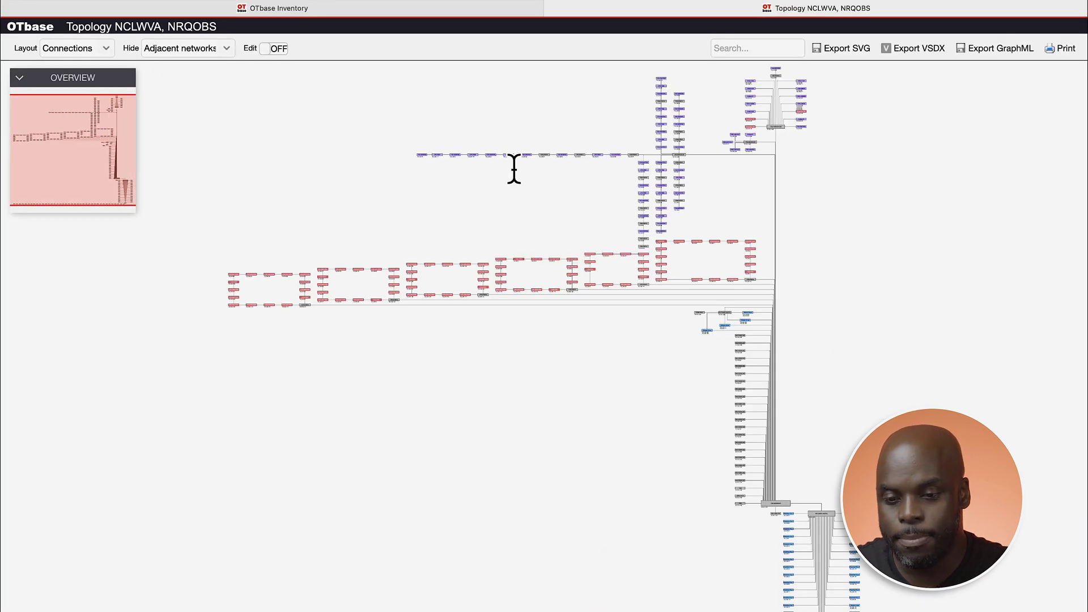
scroll(656, 178, up, 3)
scroll(564, 231, up, 3)
scroll(600, 244, up, 3)
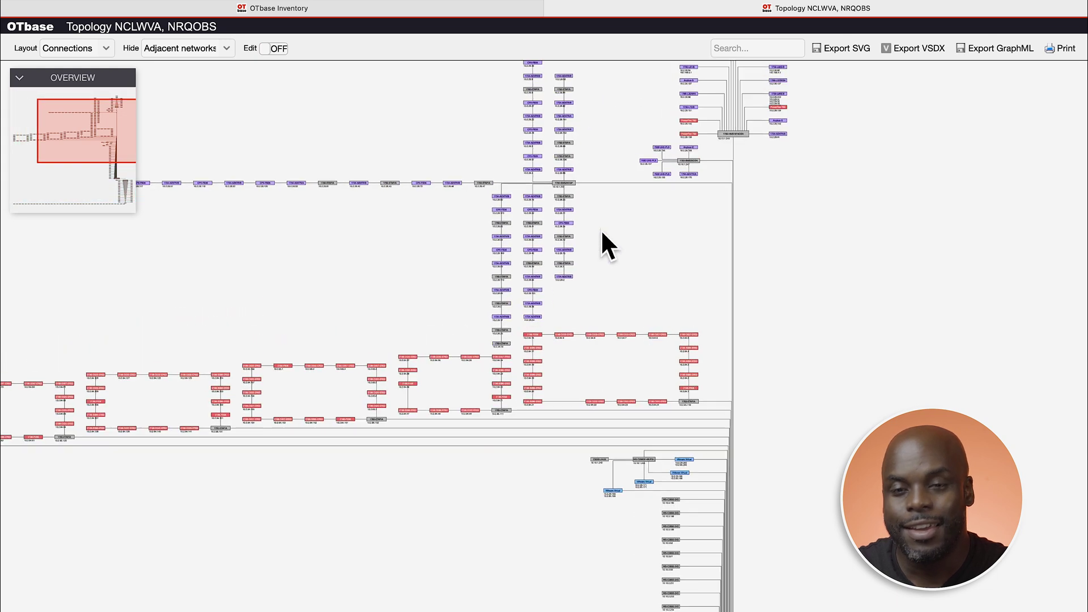
scroll(602, 233, up, 2)
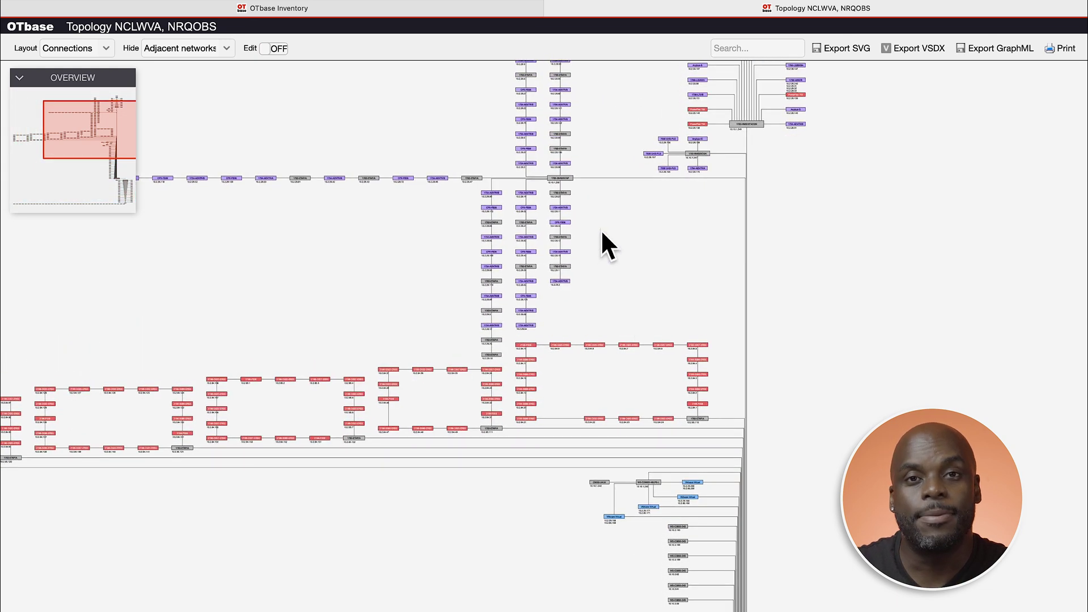
scroll(602, 229, up, 2)
scroll(601, 238, up, 1)
drag(124, 33, 185, 36)
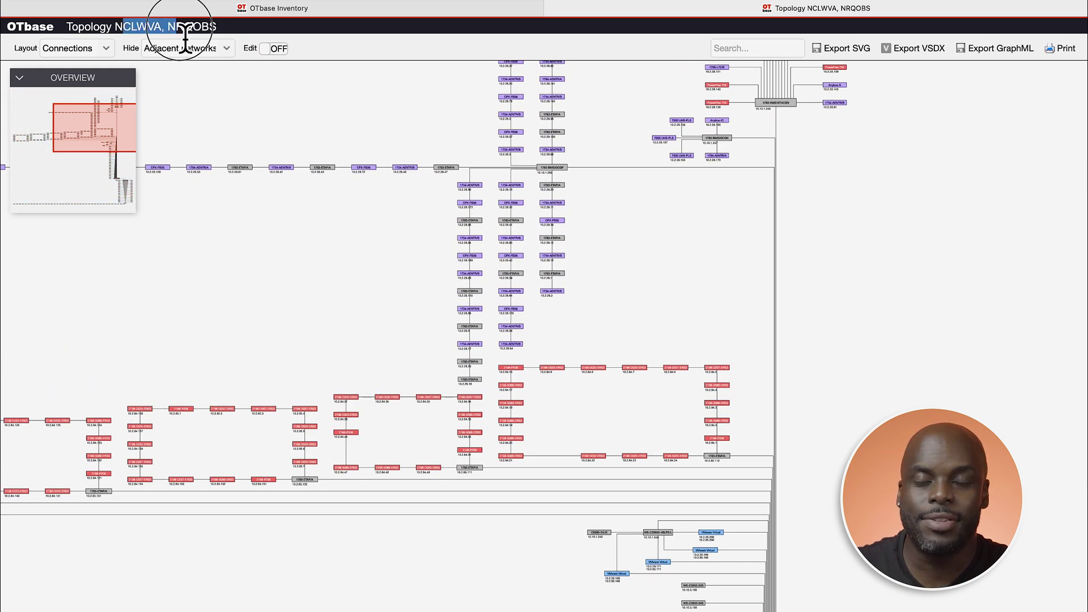
click(309, 153)
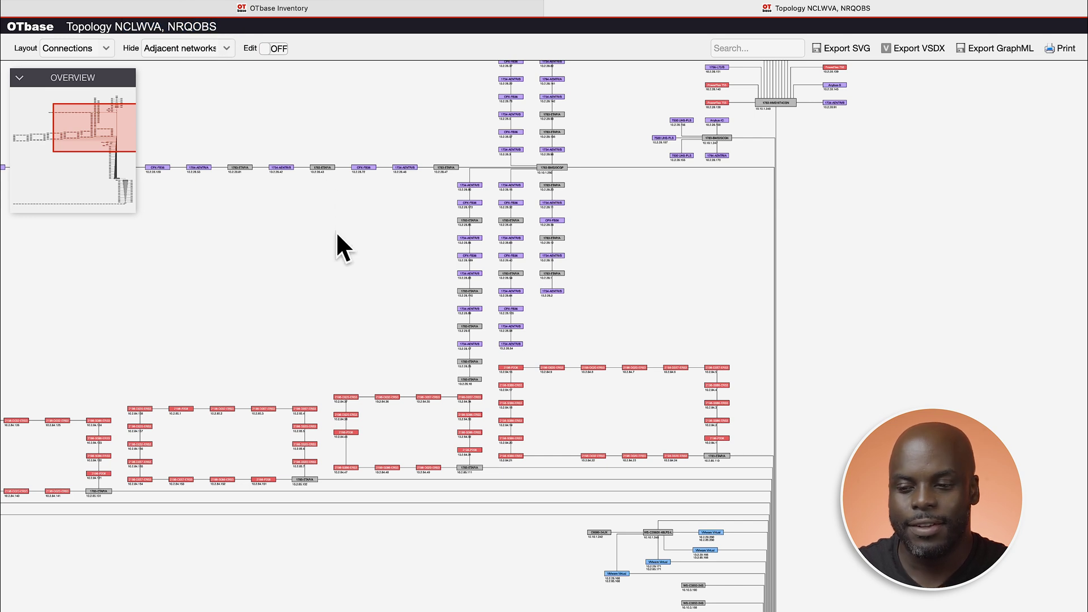
mouse_move(349, 289)
mouse_down()
mouse_move(481, 219)
mouse_move(744, 170)
mouse_up()
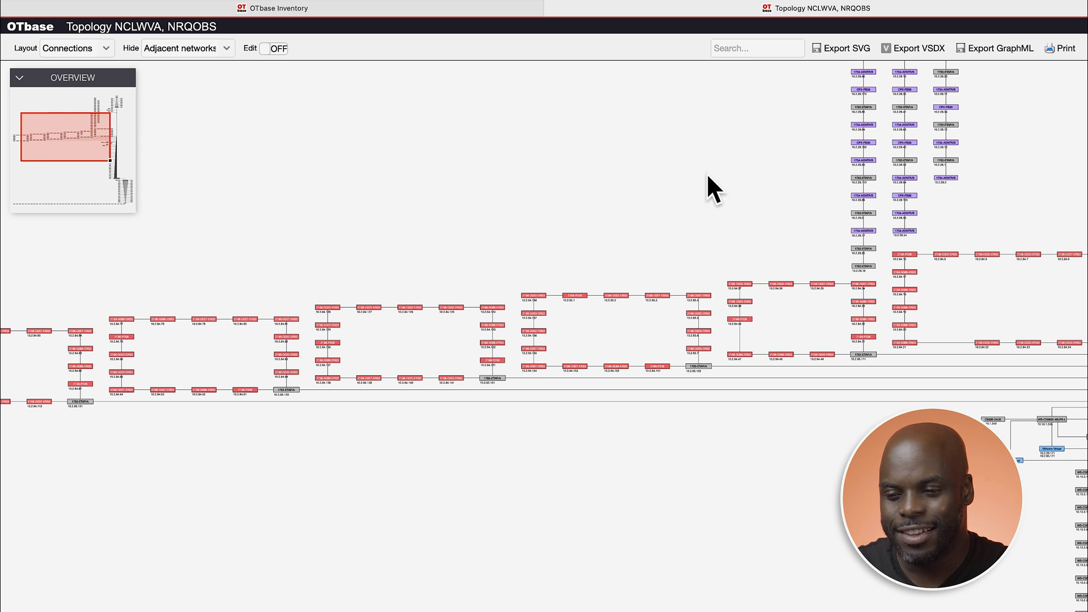
Redraw the combined topology by Locations, view Server room 1, then switch to the Networks layout.
click(109, 49)
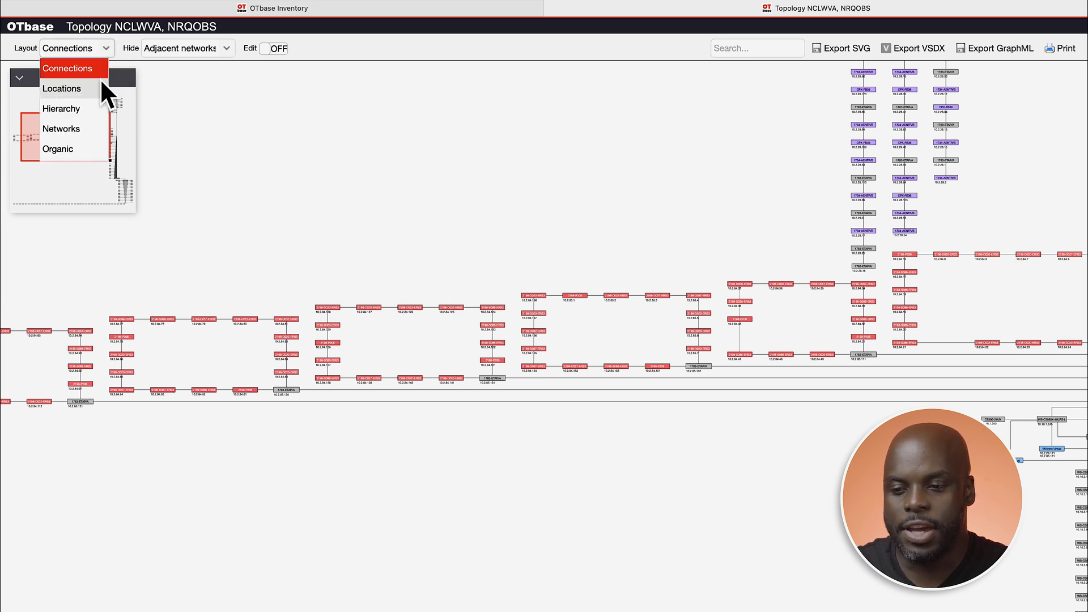
click(99, 83)
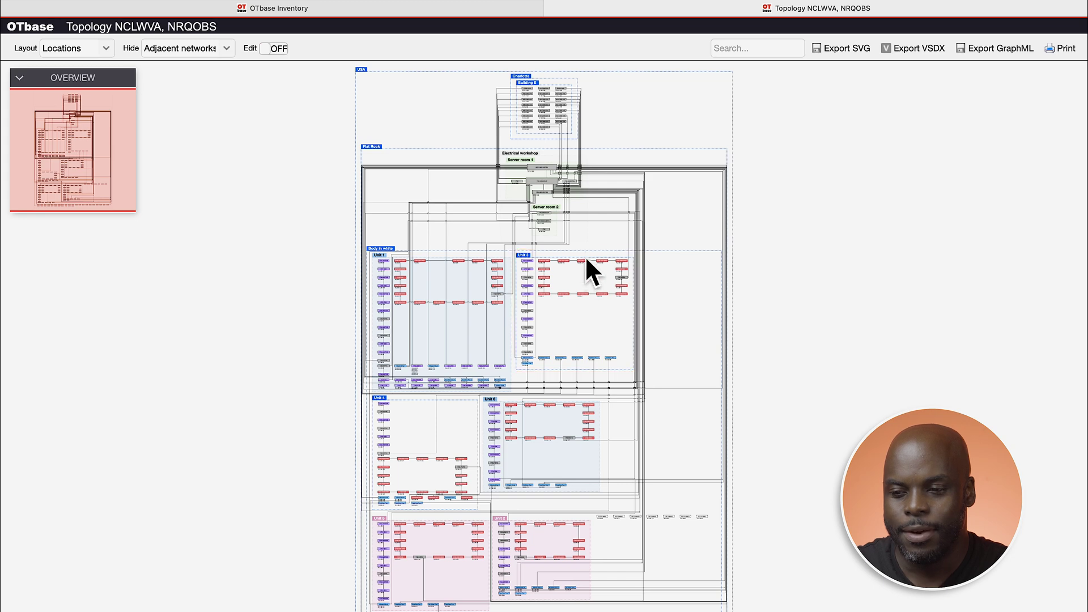
scroll(567, 207, up, 2)
scroll(564, 195, up, 3)
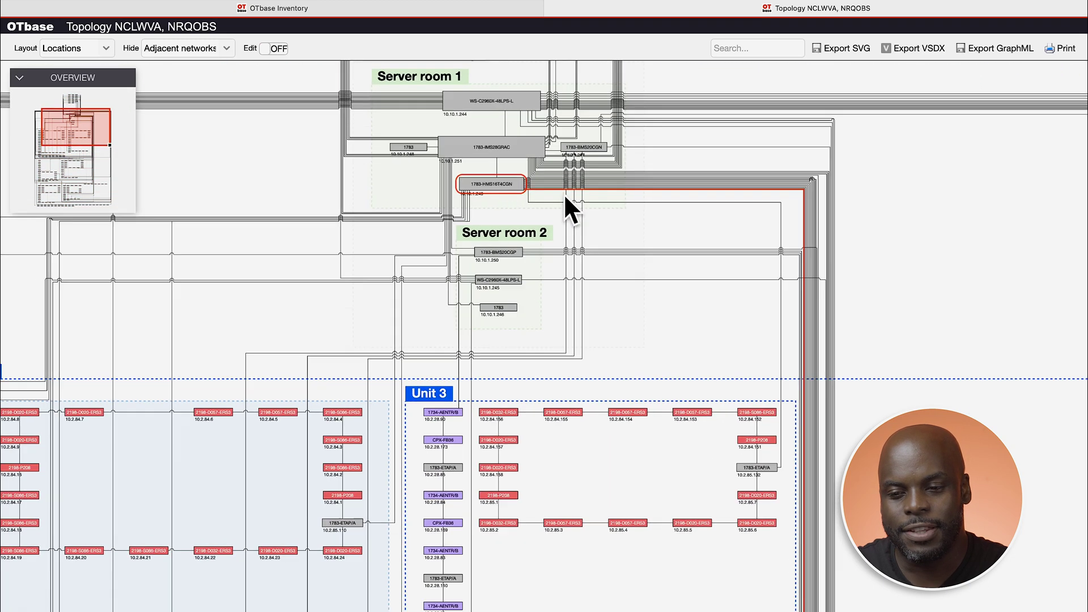
scroll(564, 204, up, 2)
drag(558, 219, 562, 277)
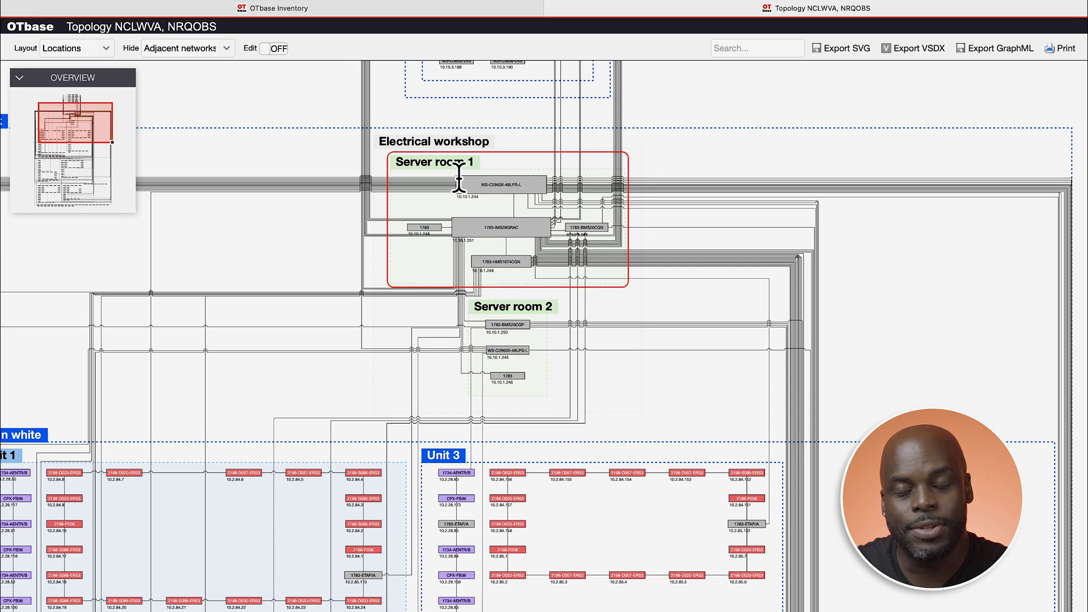
scroll(473, 219, down, 1)
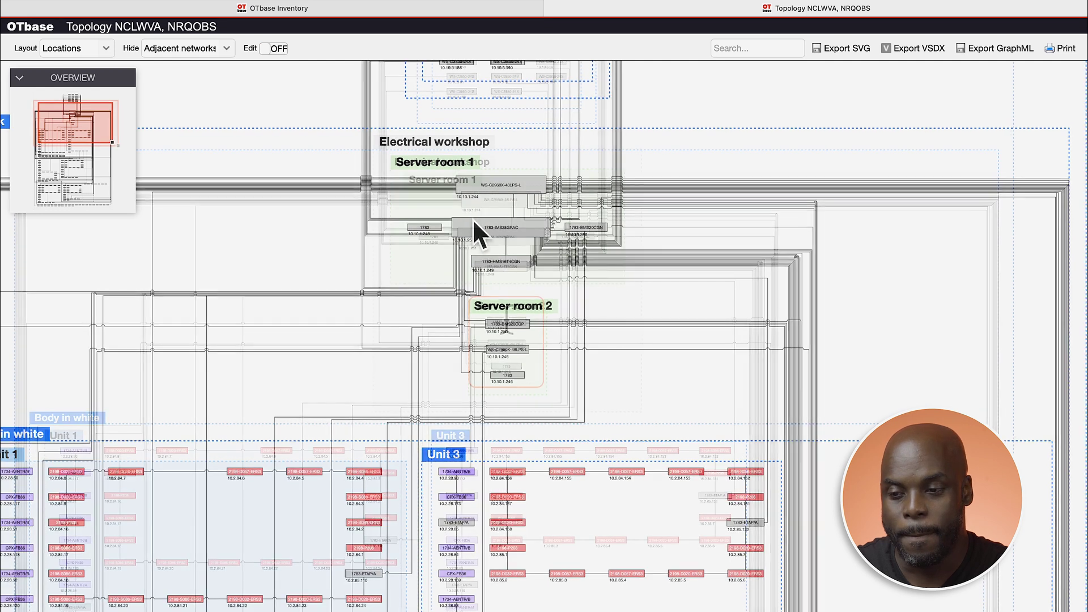
click(71, 49)
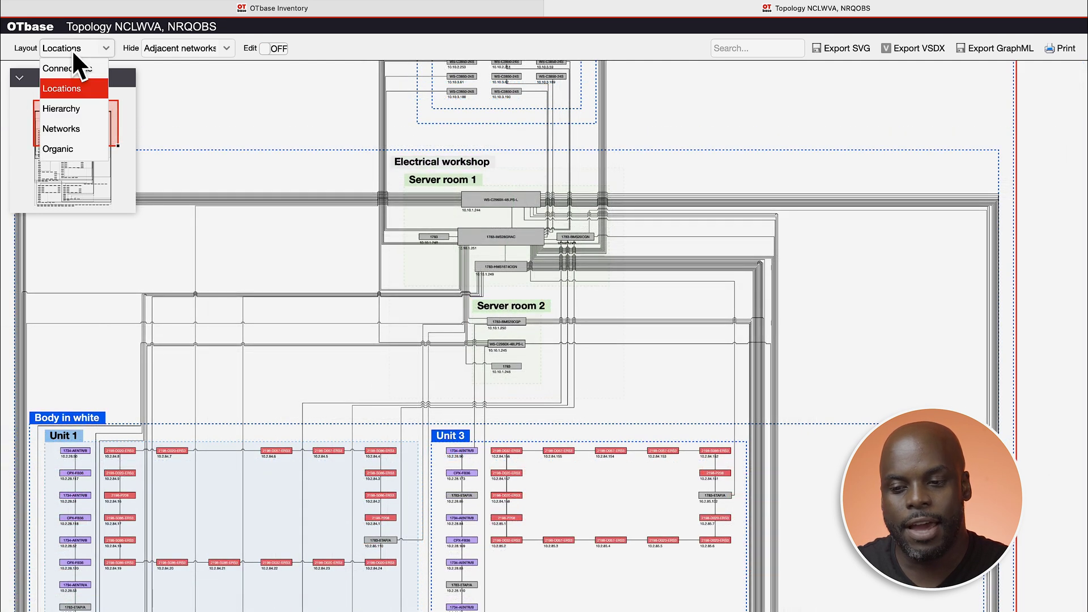
click(72, 125)
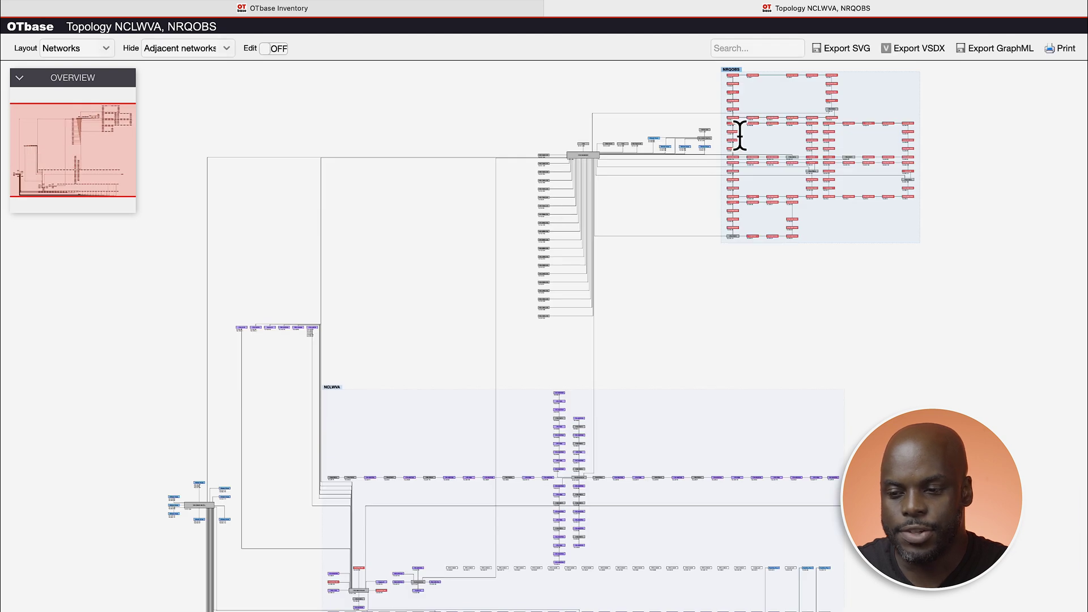
scroll(802, 114, up, 2)
scroll(802, 116, up, 2)
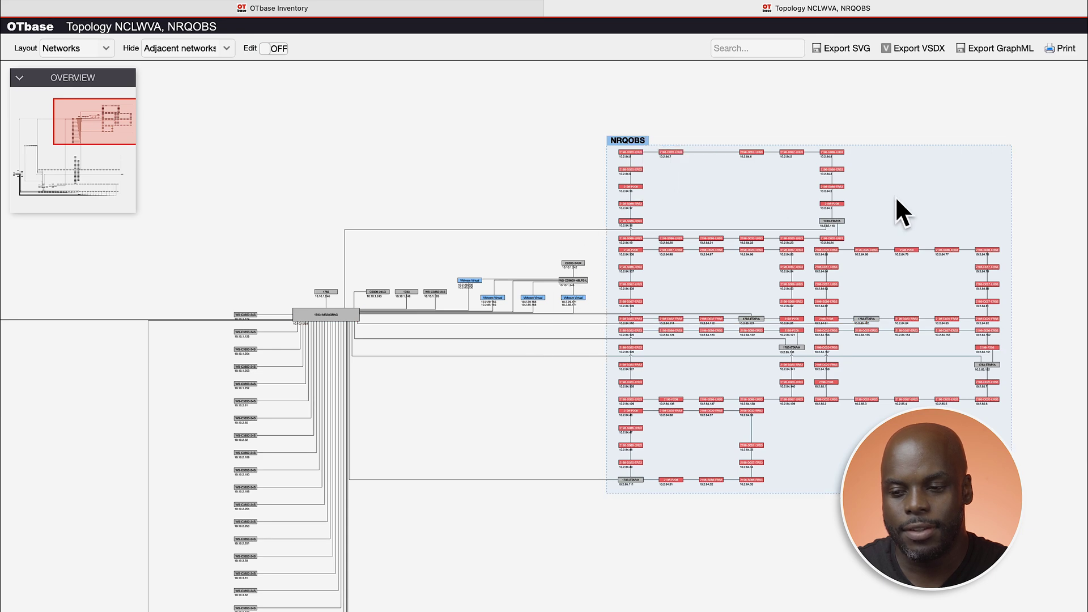
scroll(904, 196, up, 3)
scroll(905, 197, down, 1)
scroll(904, 197, down, 1)
scroll(904, 197, down, 1)
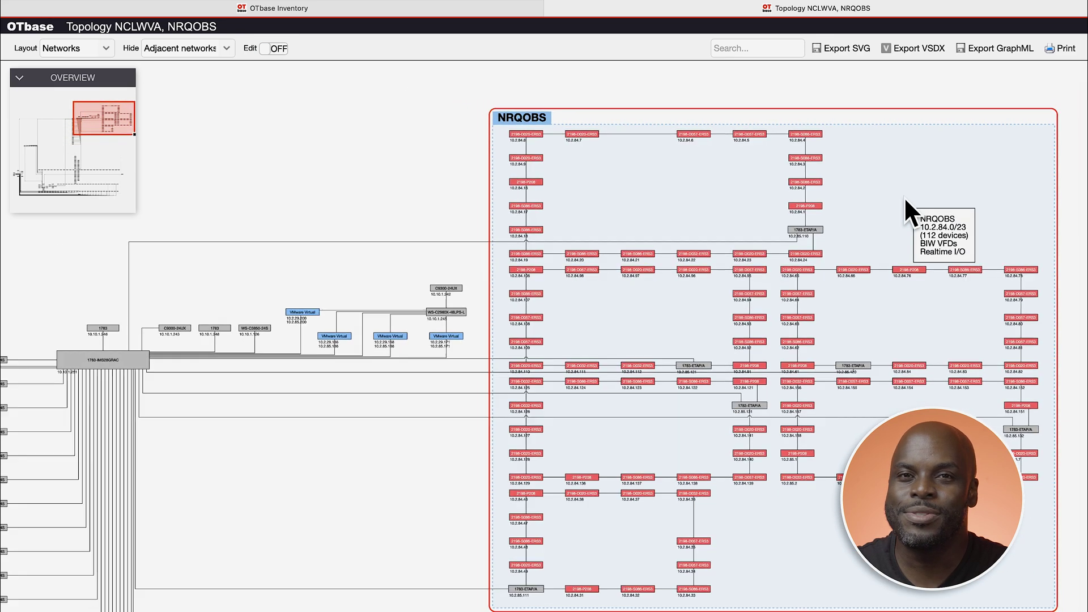
scroll(904, 197, down, 1)
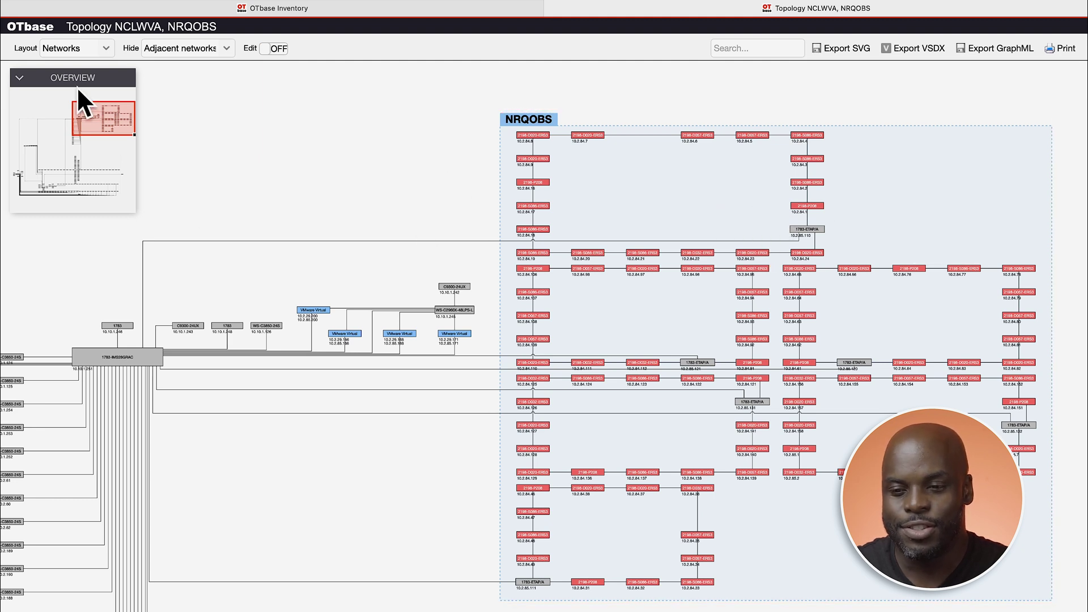
Bring up the diagram layout choices after viewing the NRQOBS network box.
click(85, 49)
Redraw the topology in the Hierarchy layout and pan right across its device tiers.
click(79, 103)
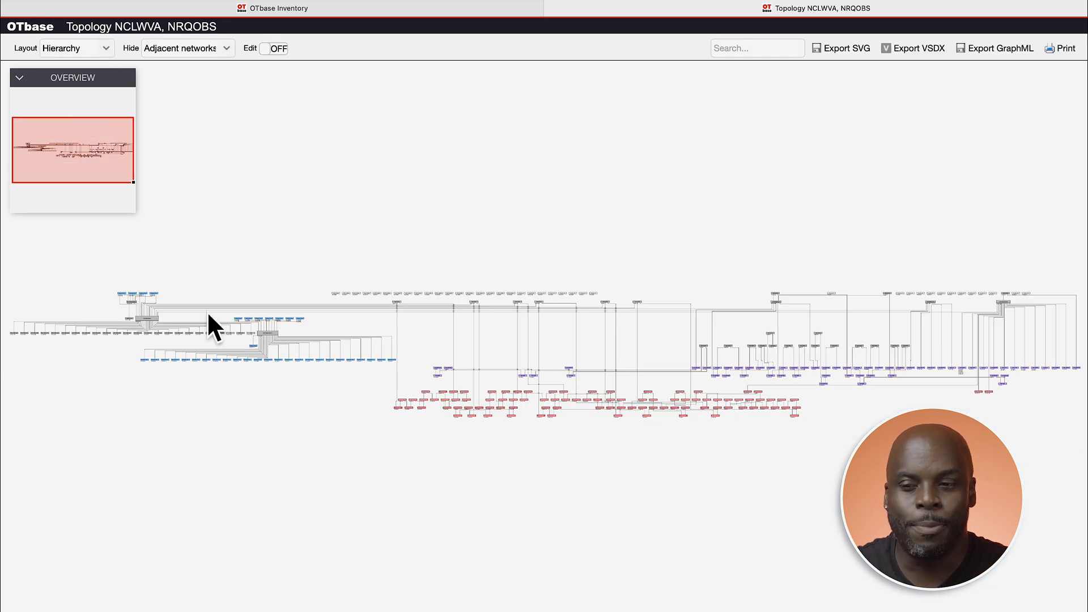
scroll(397, 342, up, 2)
scroll(396, 343, up, 2)
scroll(396, 342, up, 2)
scroll(396, 342, up, 3)
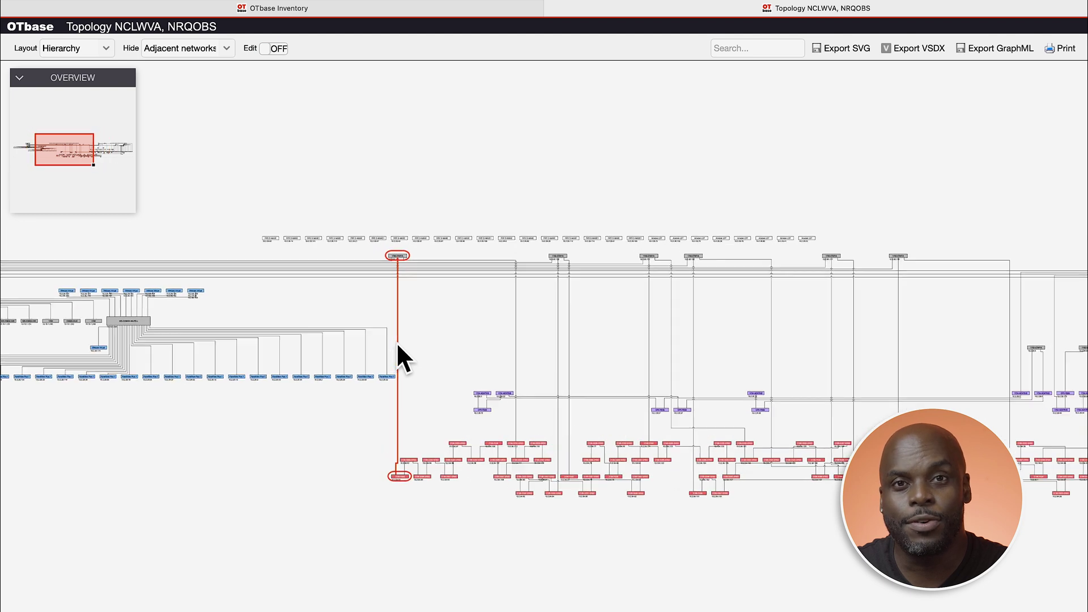
scroll(398, 345, up, 1)
scroll(398, 345, up, 2)
drag(478, 347, 329, 352)
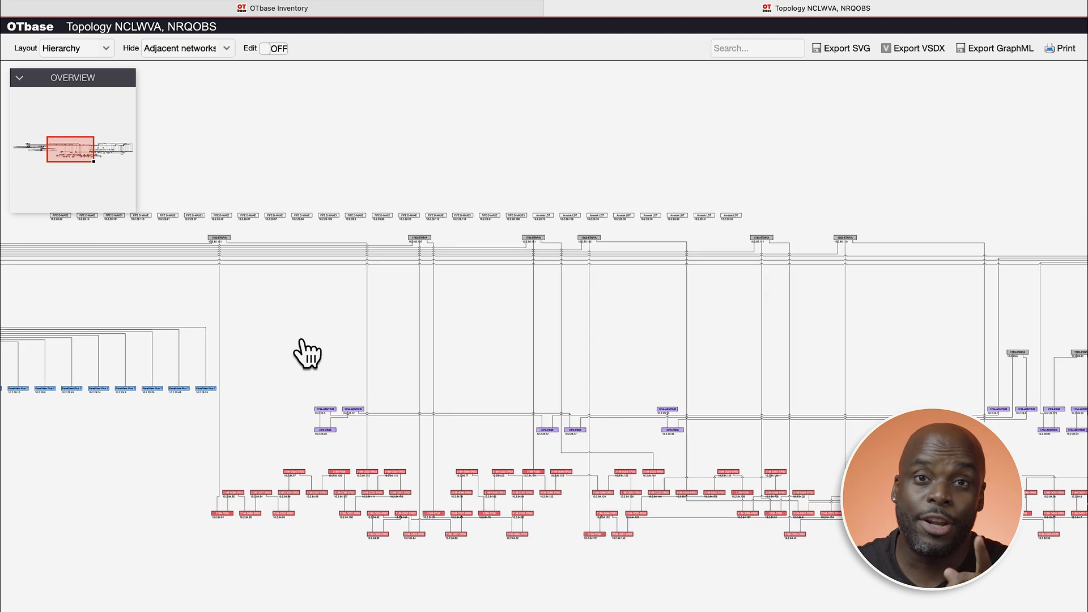
mouse_move(630, 360)
mouse_down()
mouse_move(479, 371)
mouse_move(272, 340)
mouse_up()
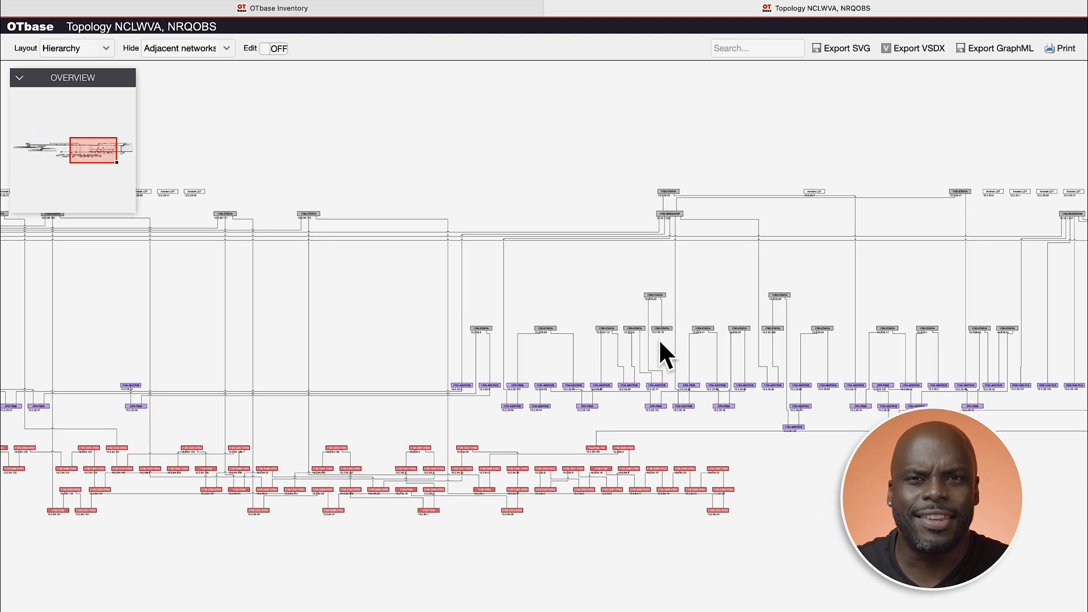
mouse_move(659, 339)
mouse_down()
mouse_move(536, 360)
mouse_move(391, 353)
mouse_up()
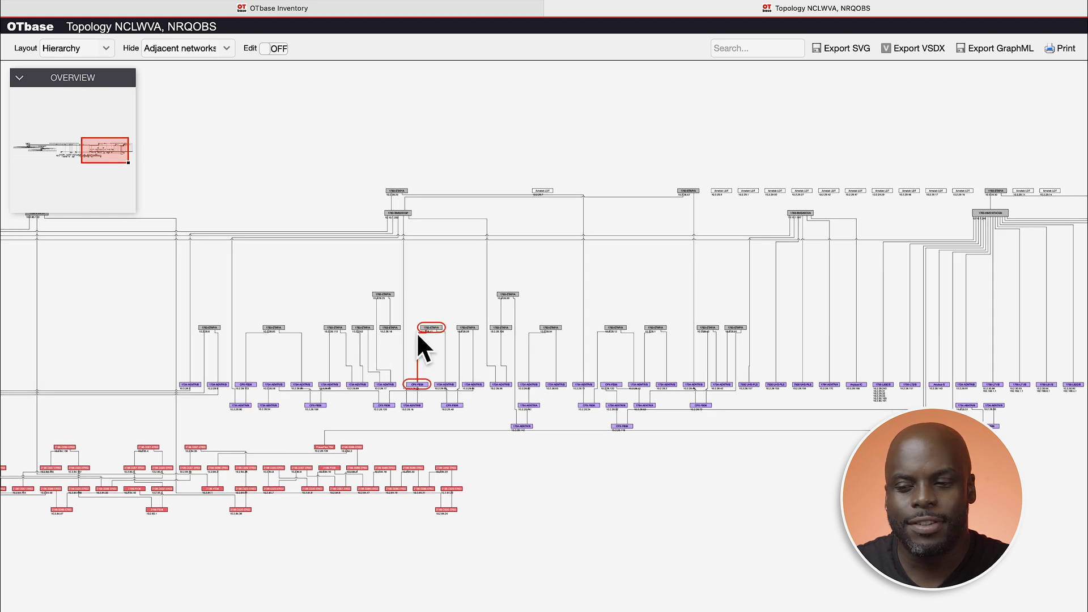